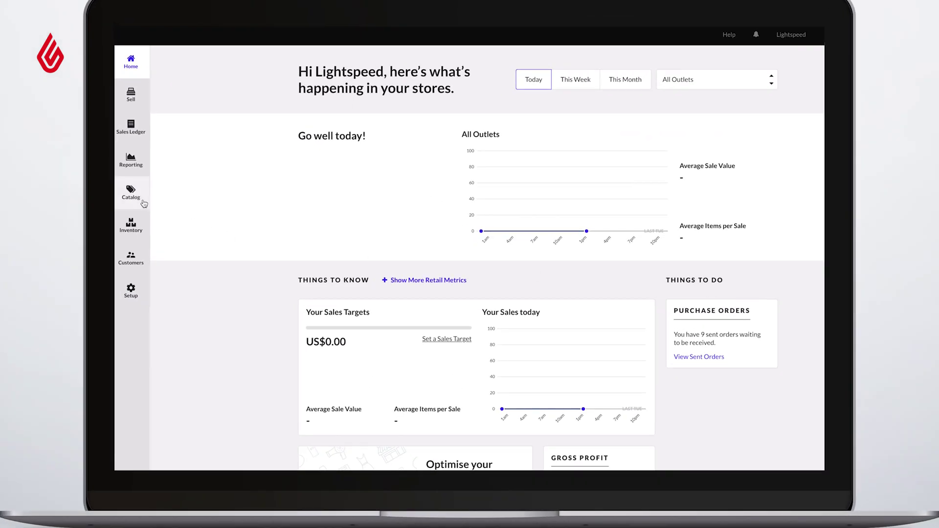
Open the Catalog's Products list from the home dashboard sidebar.
left_click(144, 204)
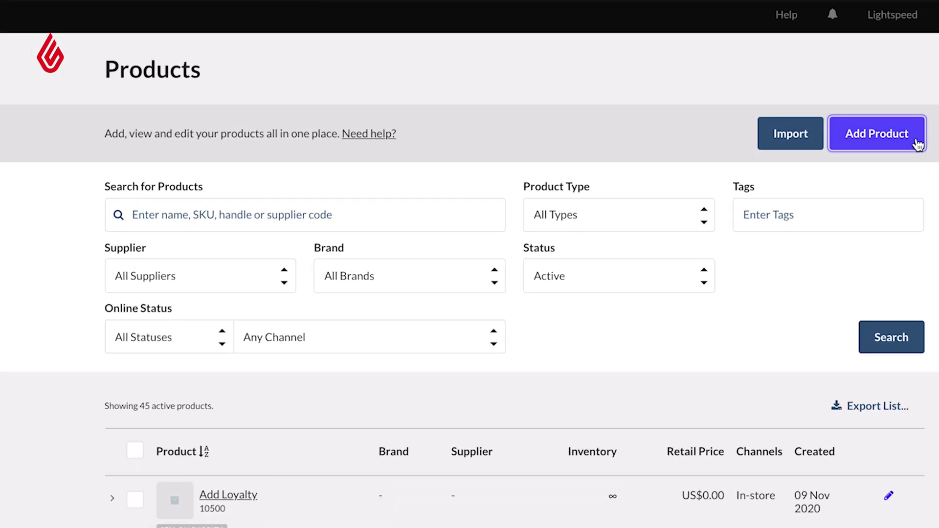
Create a new product 'Winter Jacket', check the Brand choices, and upload the blue jacket photo.
left_click(918, 144)
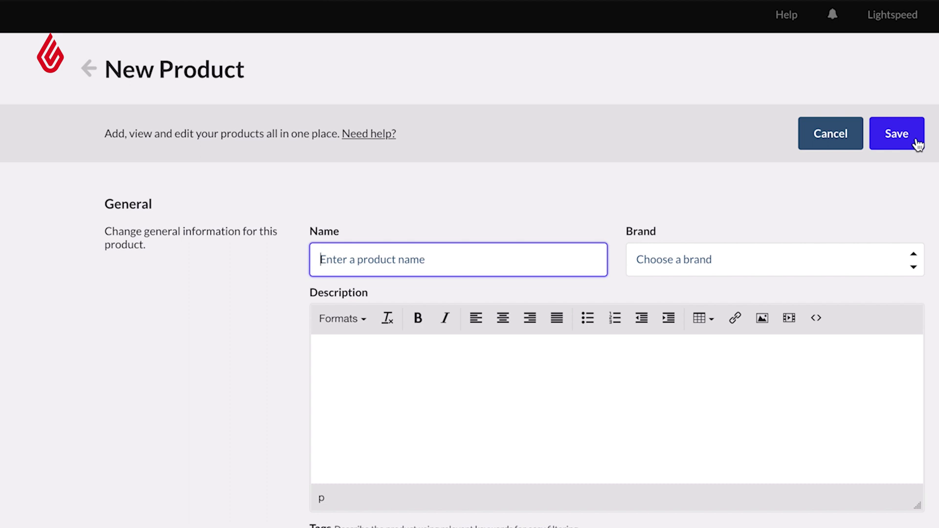
type("Winter ")
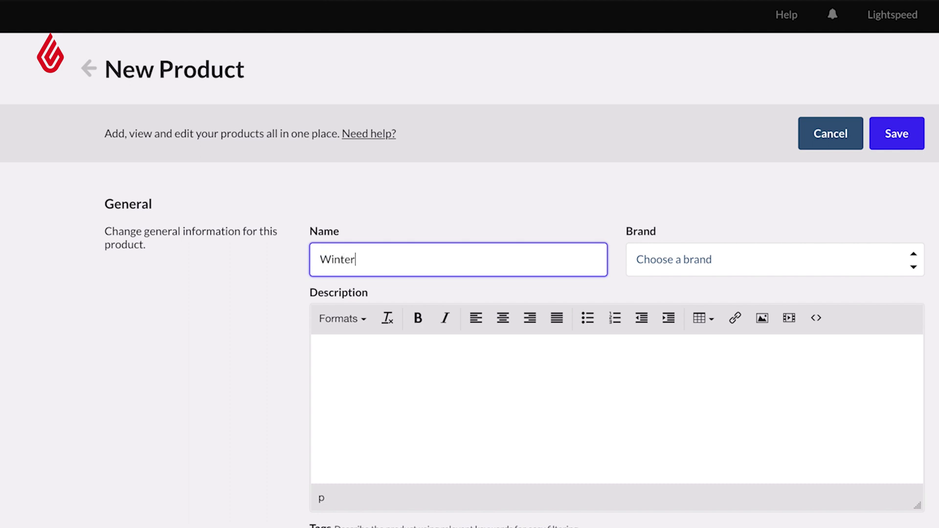
type("Jacket")
left_click(880, 253)
type("Nort")
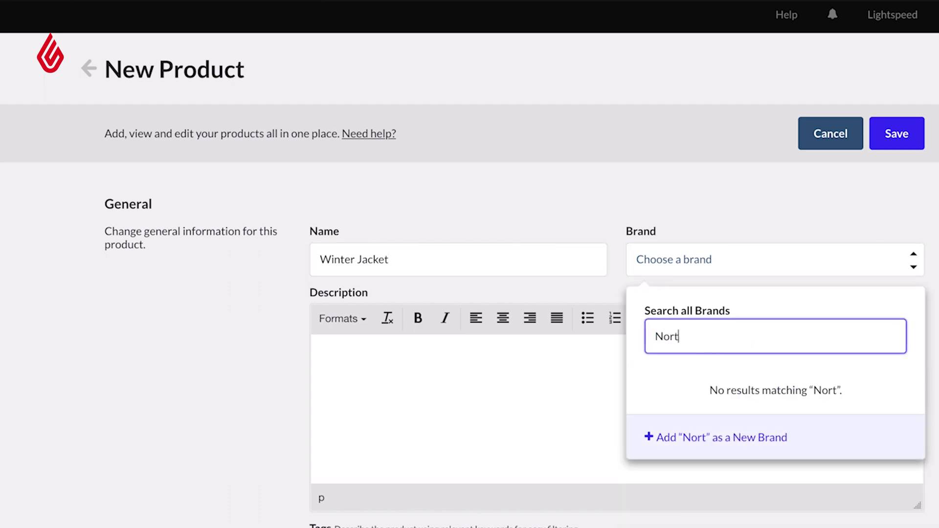
type("h Face")
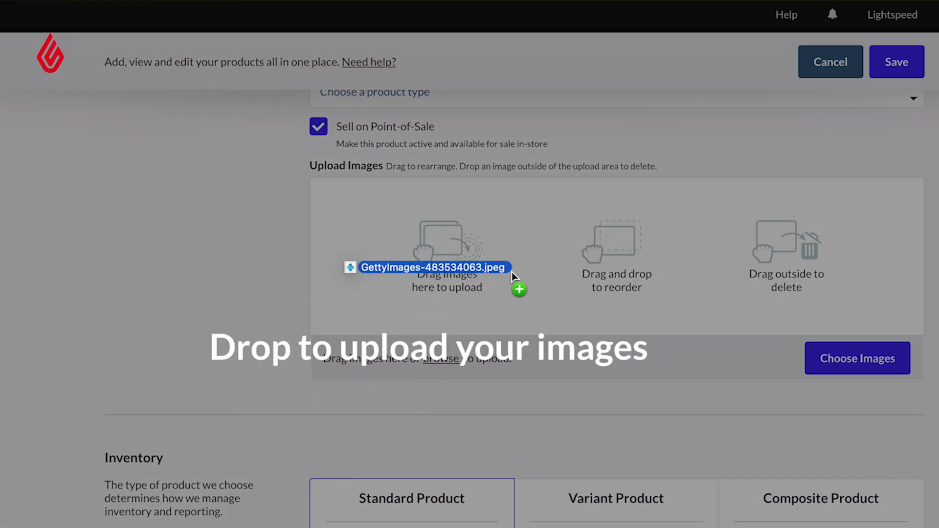
left_click_drag(938, 272, 511, 272)
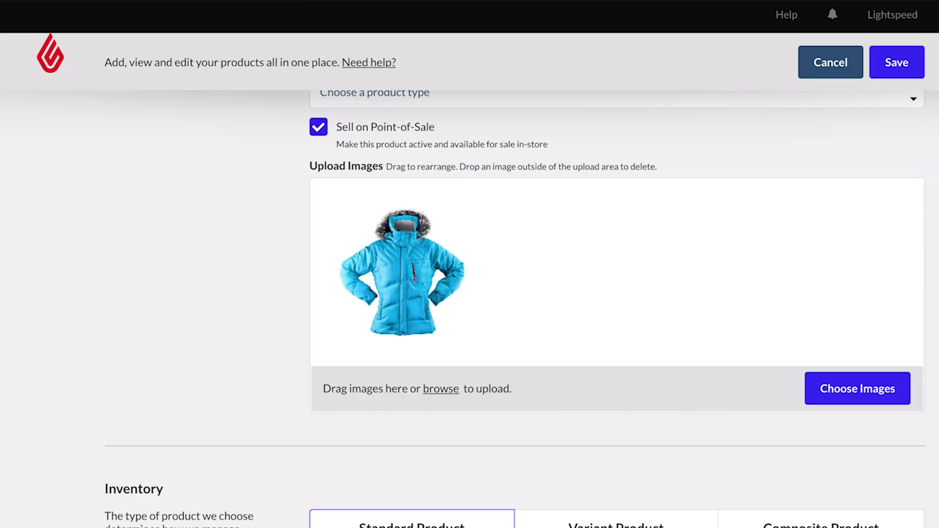
scroll(514, 294, "down", 2)
scroll(513, 294, "down", 3)
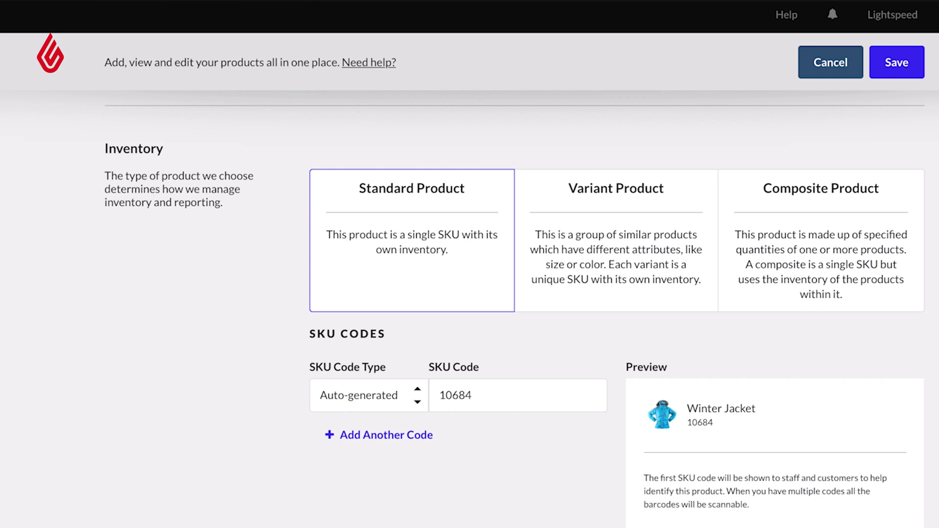
Set Winter Jacket's inventory type to Variant Product.
left_click(643, 302)
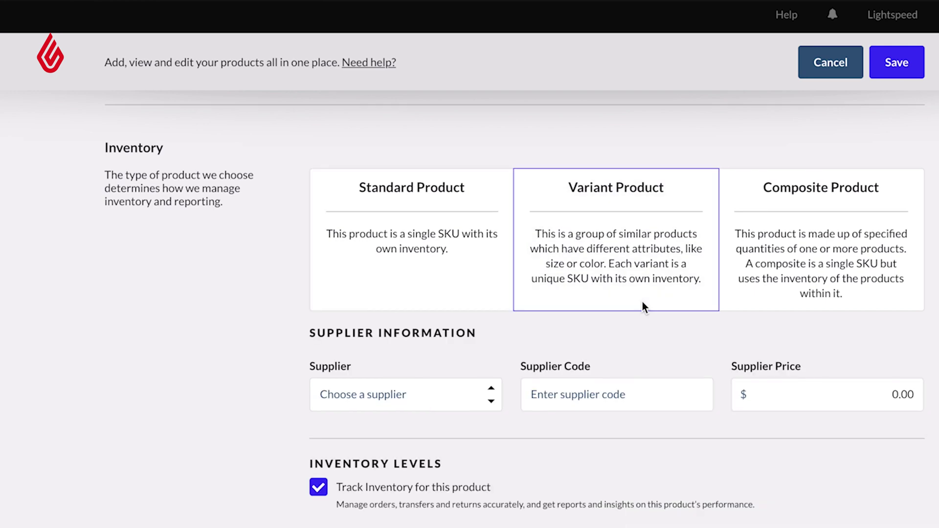
scroll(642, 302, "down", 5)
scroll(642, 302, "down", 5)
scroll(642, 302, "down", 3)
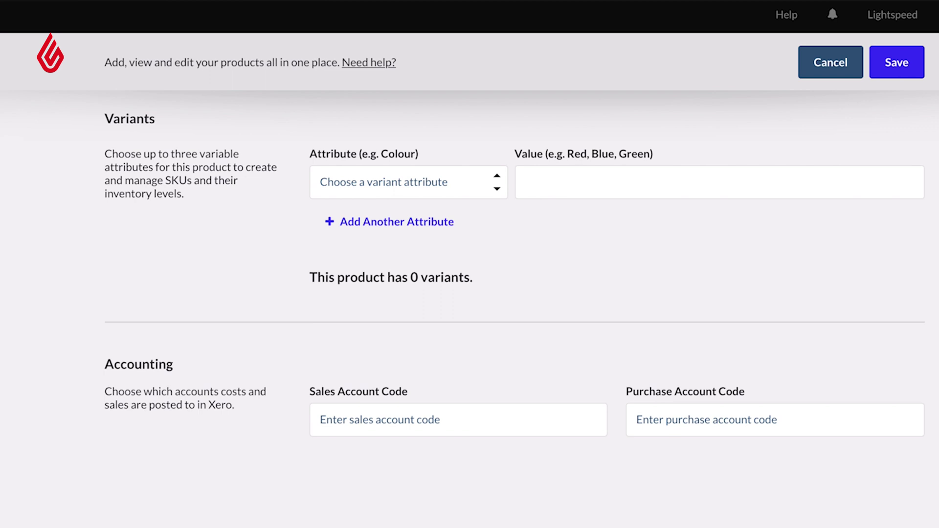
Add Colour as the first variant attribute and Size as the second.
left_click(476, 194)
type("Colour")
left_click(357, 306)
left_click(377, 223)
type("Siz")
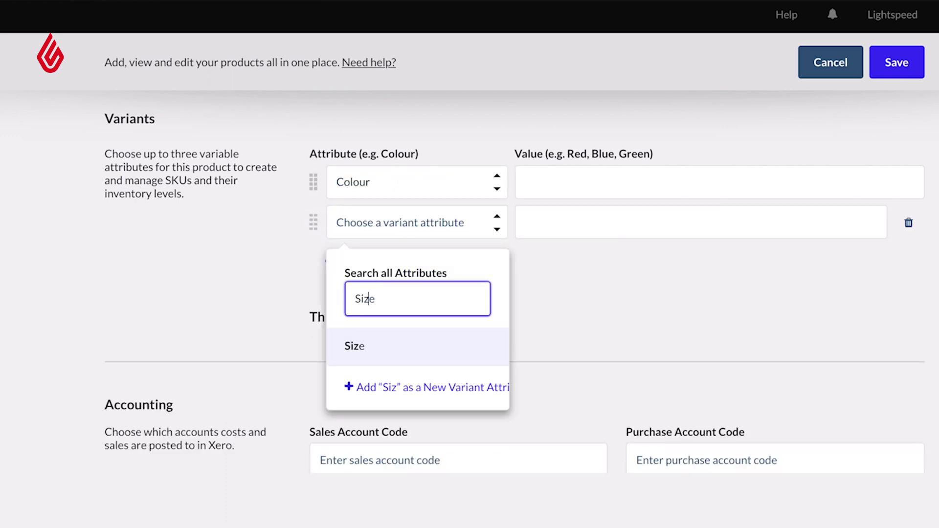
type("e")
left_click(365, 344)
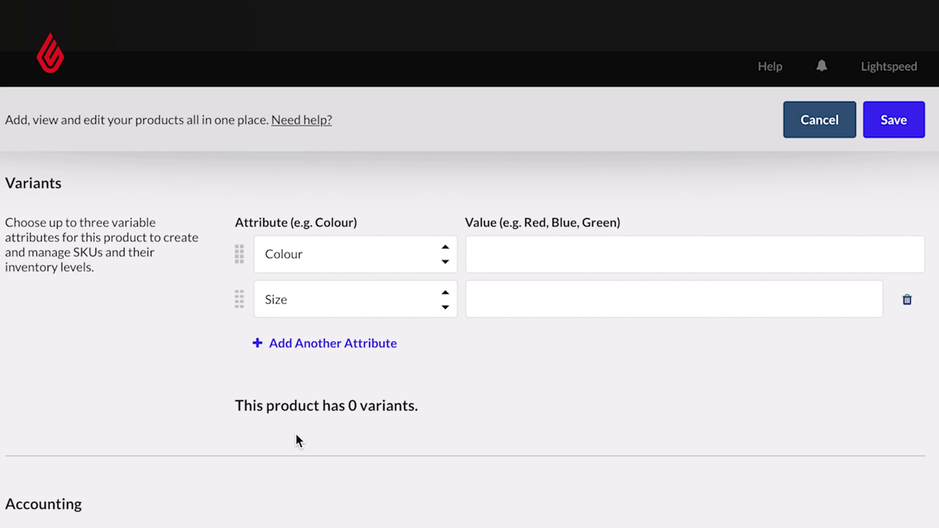
Enter the Colour values Red, Blue, Grey and Black.
left_click(537, 267)
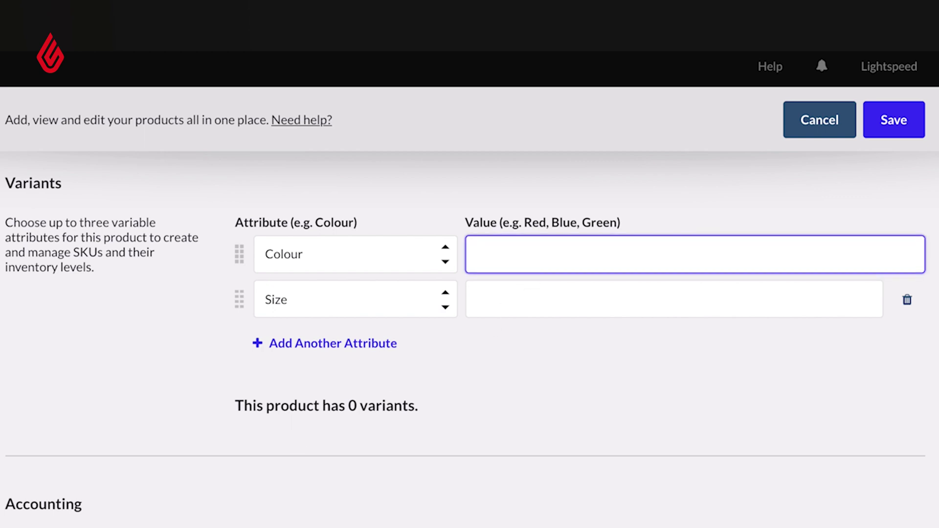
type("Red")
key("Return")
type("Red Blue")
key("Return")
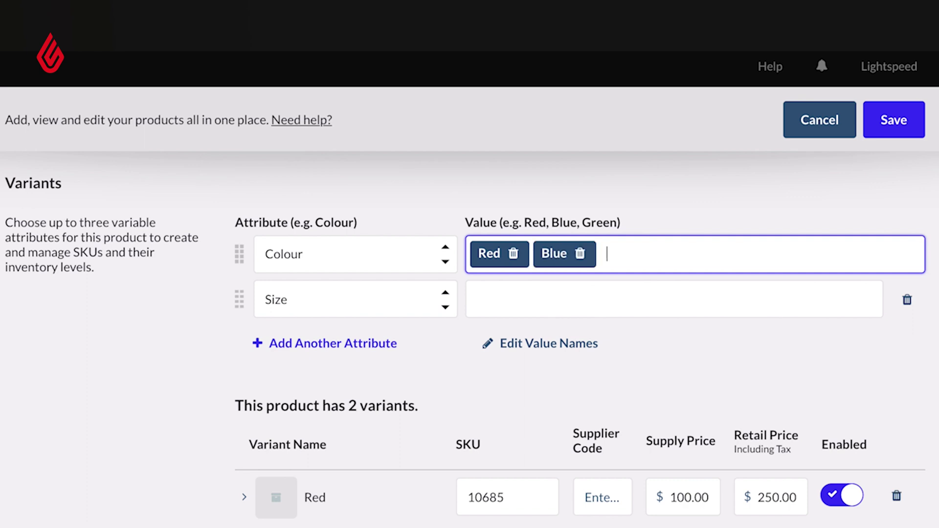
type(" Grey")
key("Return")
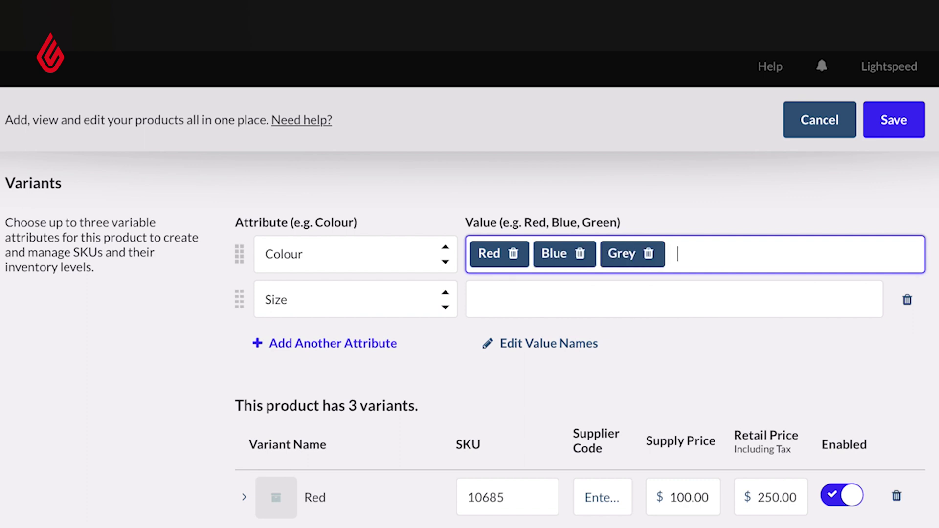
type("Black")
key("Return")
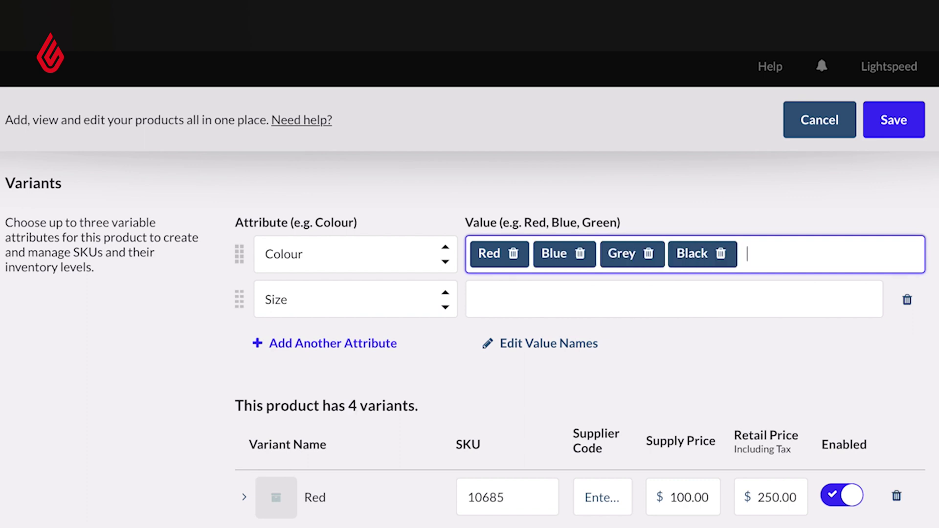
Add the Size values Small, Medium, Large and X-Large, generating 16 variants.
left_click(643, 302)
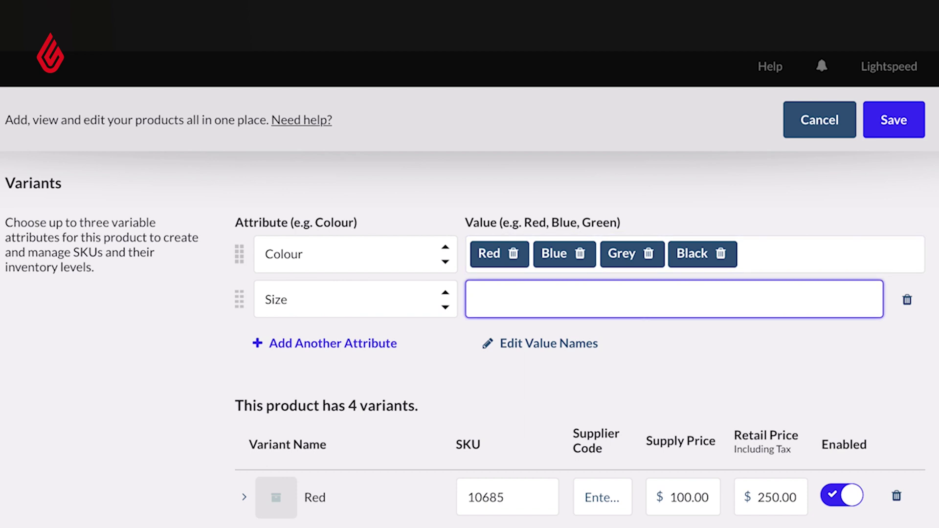
type("Small")
key("Return")
type("Small Medium")
key("Return")
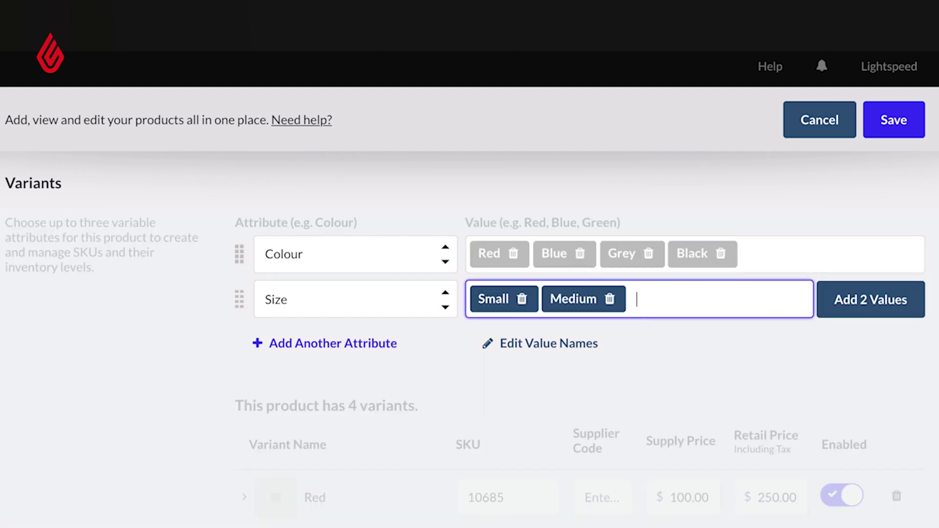
type("Large")
key("Return")
type("X-Large")
key("Return")
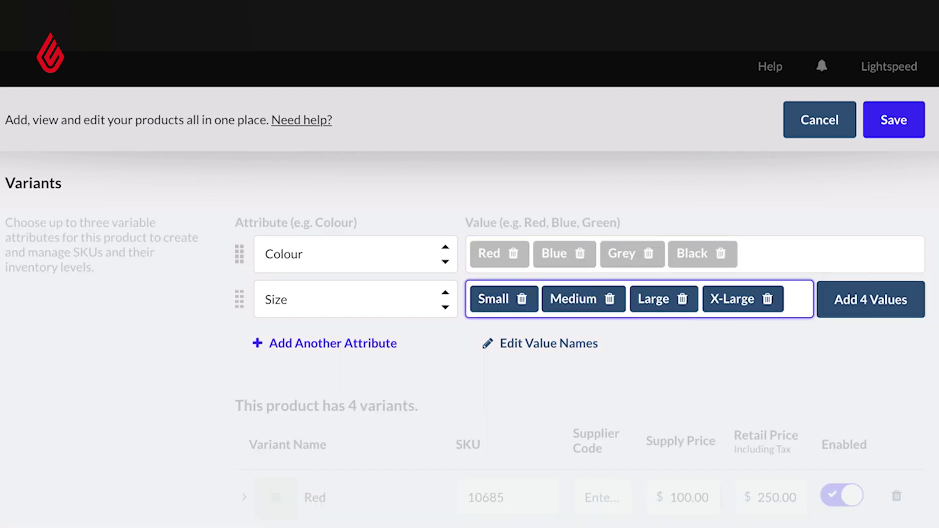
left_click(921, 316)
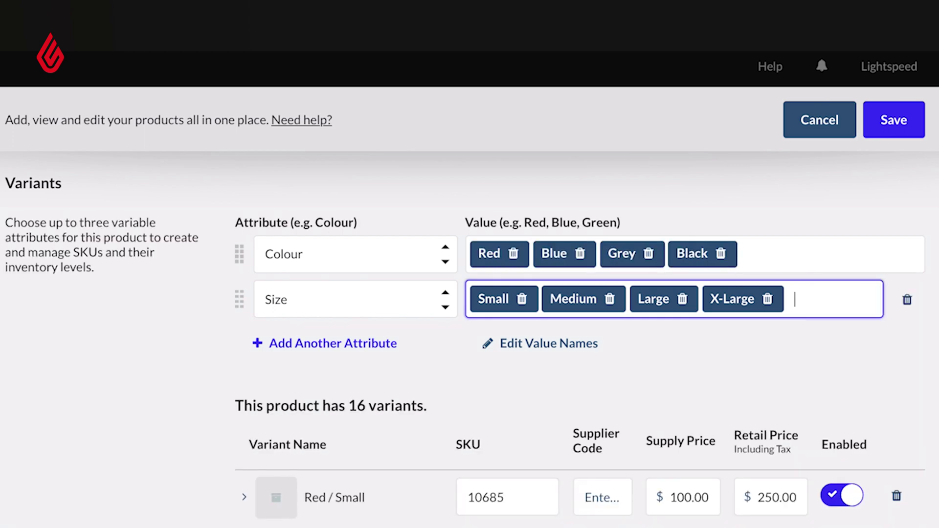
scroll(580, 339, "down", 5)
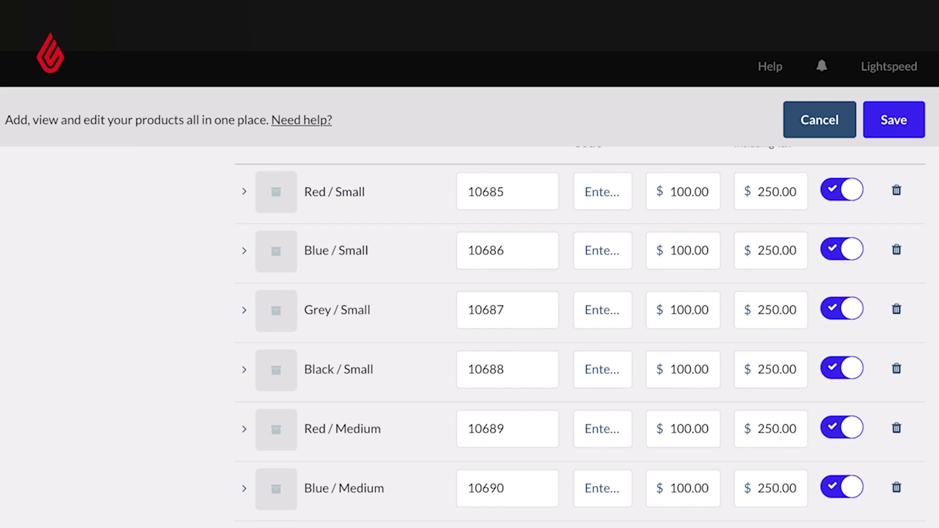
Expand the Red / Small variant to view its SKU 10685, cost and price.
left_click(247, 193)
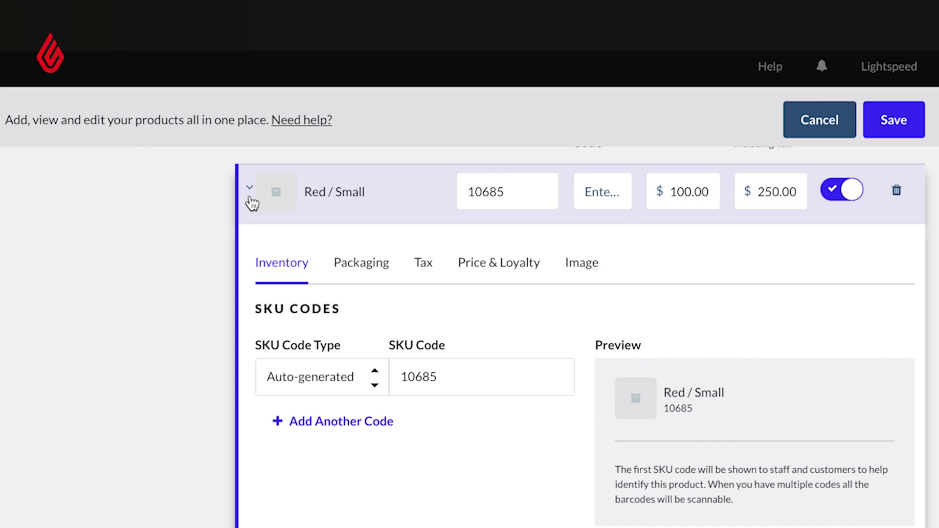
scroll(251, 203, "down", 3)
scroll(251, 203, "down", 1)
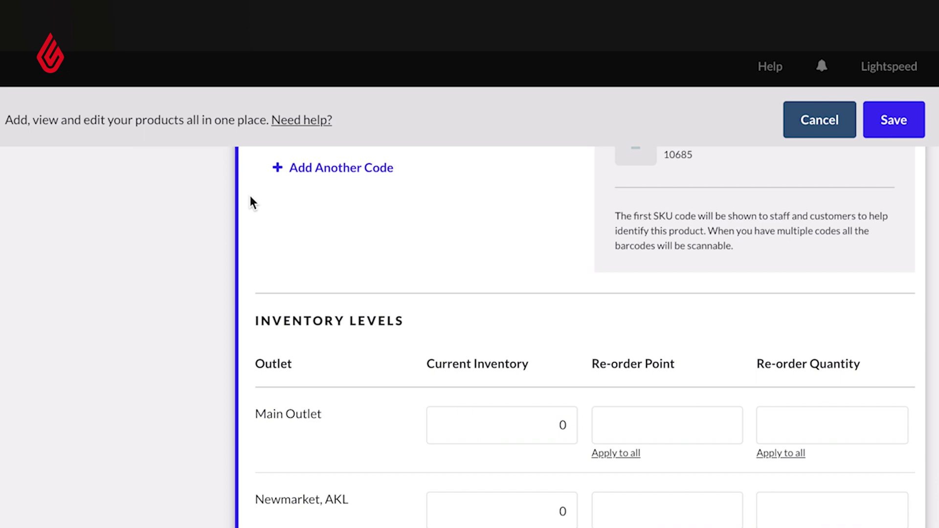
scroll(251, 202, "up", 1)
scroll(251, 203, "up", 5)
scroll(251, 203, "up", 2)
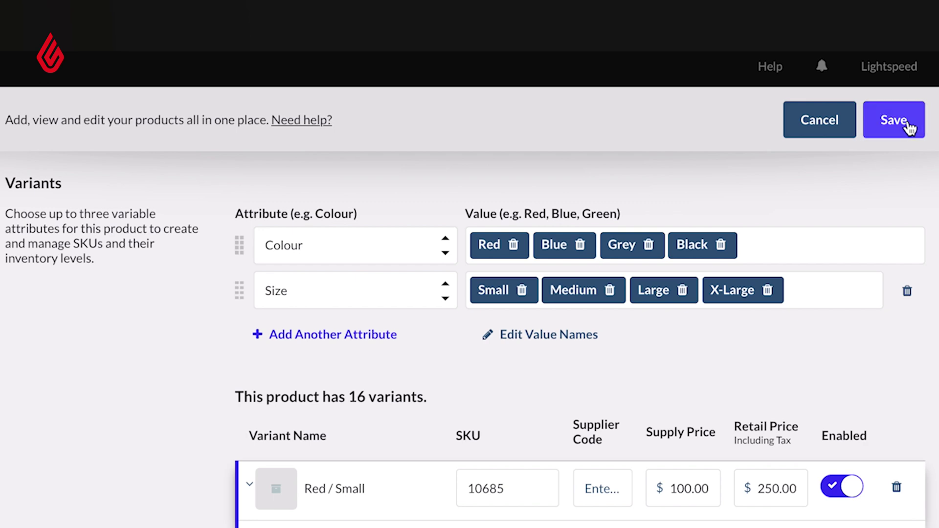
Save the Winter Jacket product and return to the Products list.
left_click(895, 122)
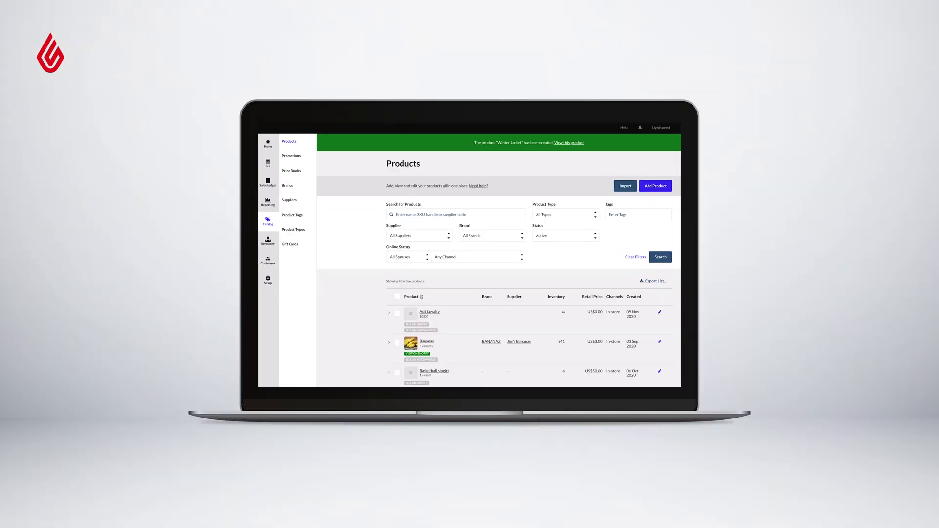